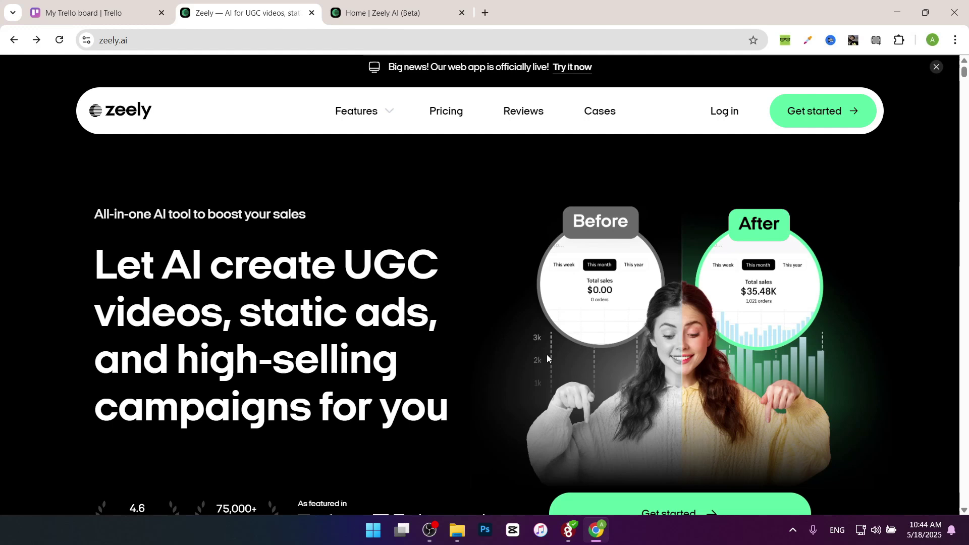
# Start the signup questionnaire and describe the business as already selling.
pyautogui.click(803, 124)
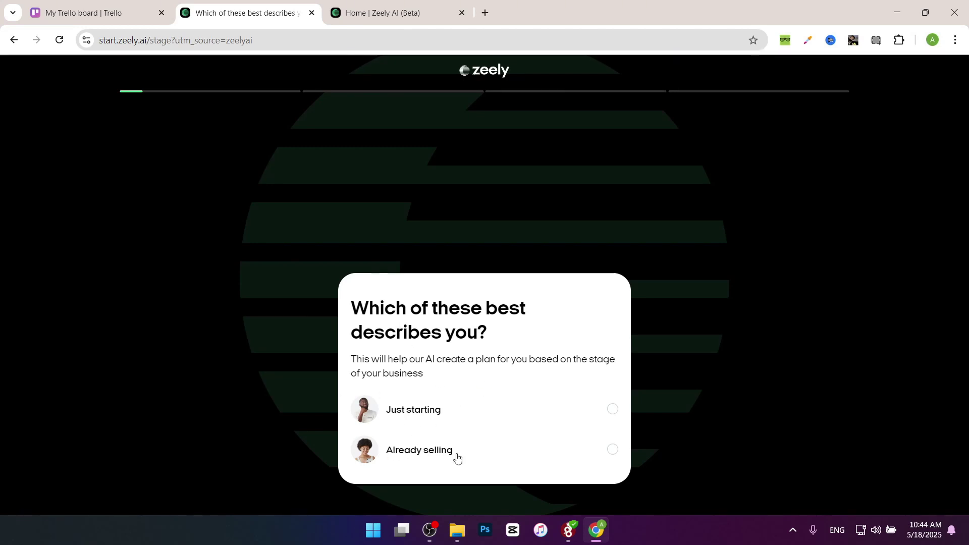
pyautogui.click(419, 454)
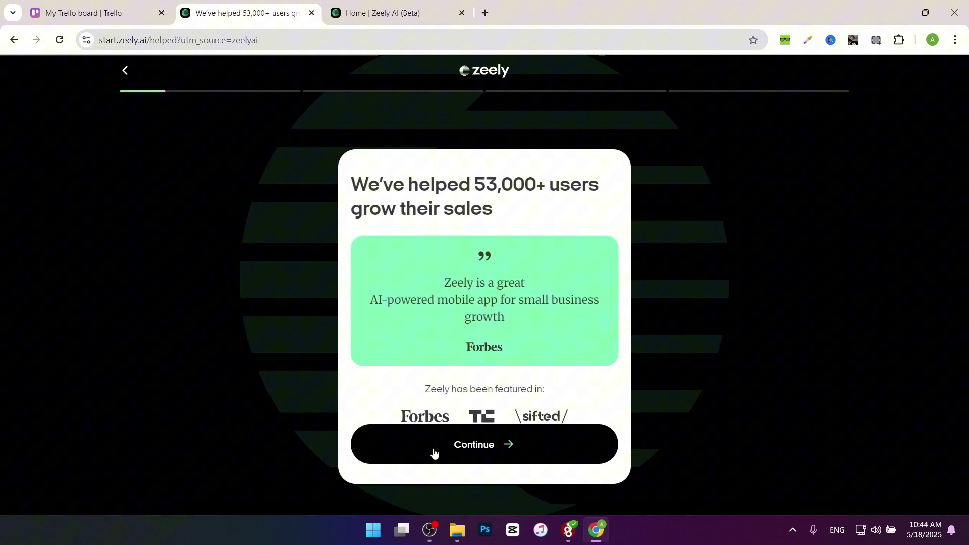
pyautogui.click(490, 452)
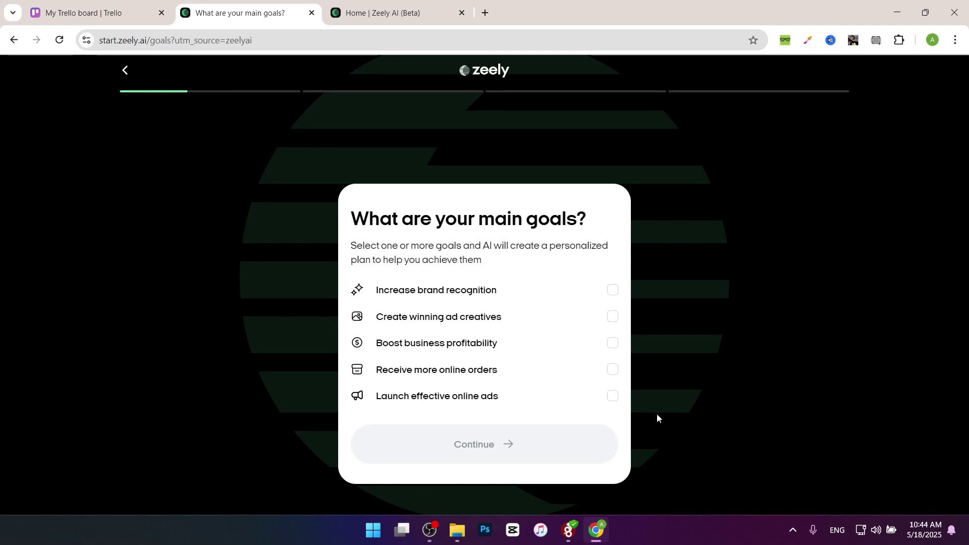
# Choose more online orders and effective online ads as the goals.
pyautogui.click(618, 375)
pyautogui.click(613, 342)
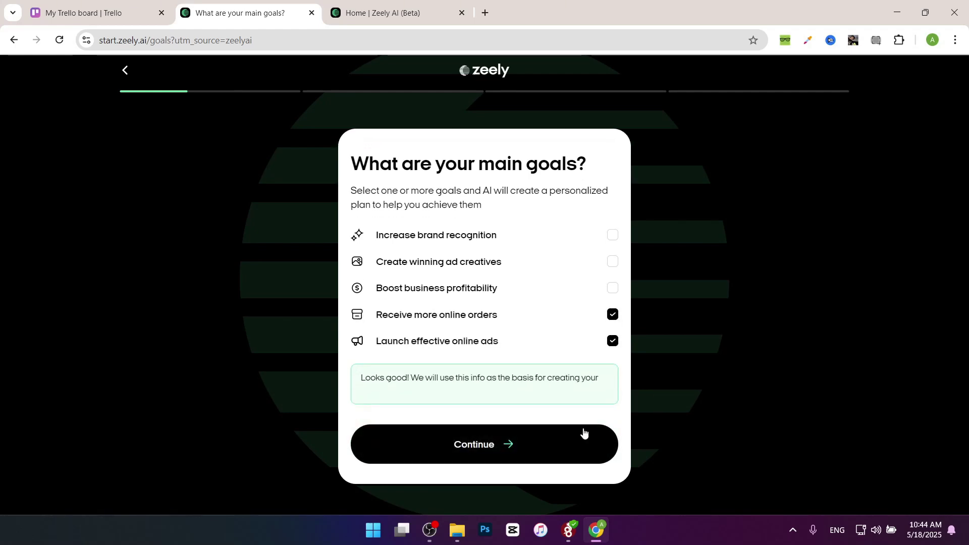
pyautogui.click(561, 452)
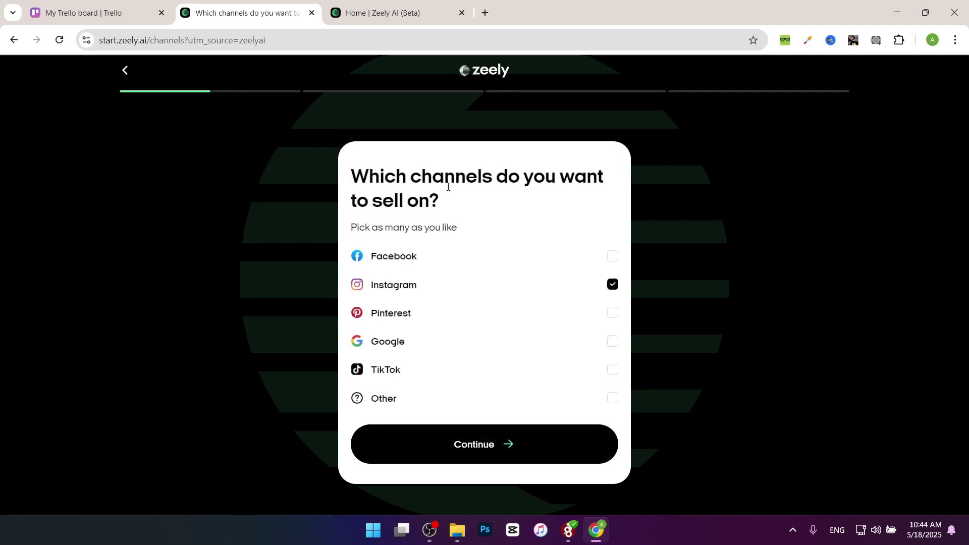
# Add Facebook as a selling channel, then return to the Zeely home dashboard.
pyautogui.click(387, 370)
pyautogui.click(439, 258)
pyautogui.click(467, 455)
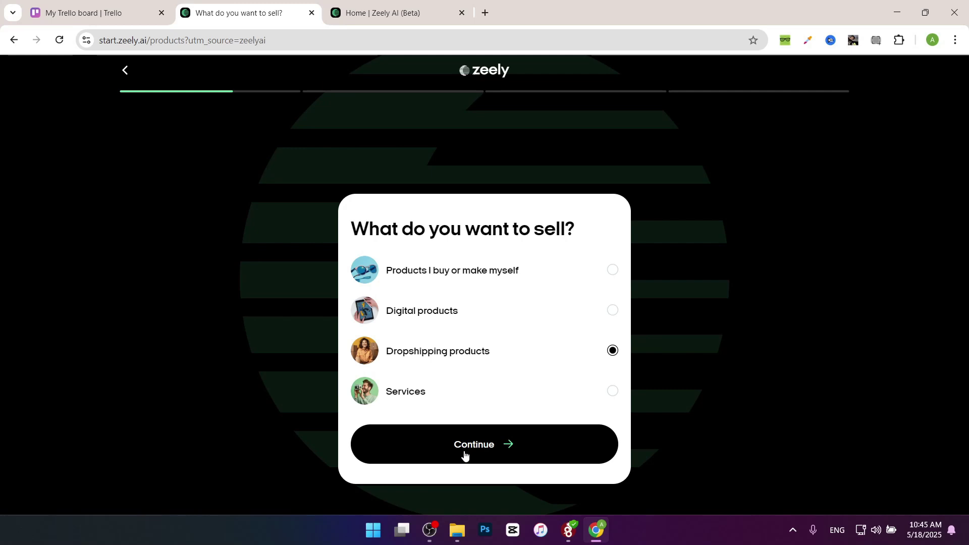
pyautogui.click(465, 460)
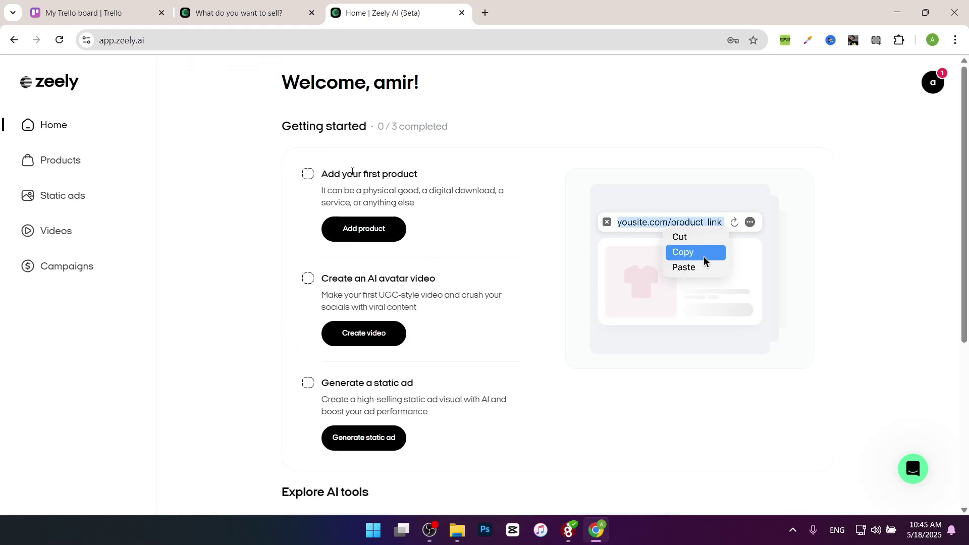
# Start adding a new Physical product from the Products page.
pyautogui.click(356, 229)
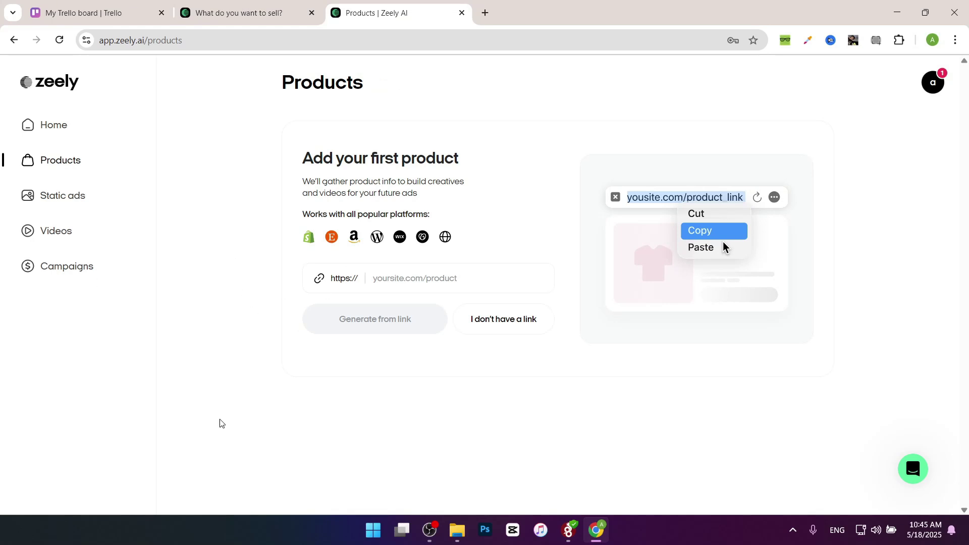
pyautogui.click(488, 321)
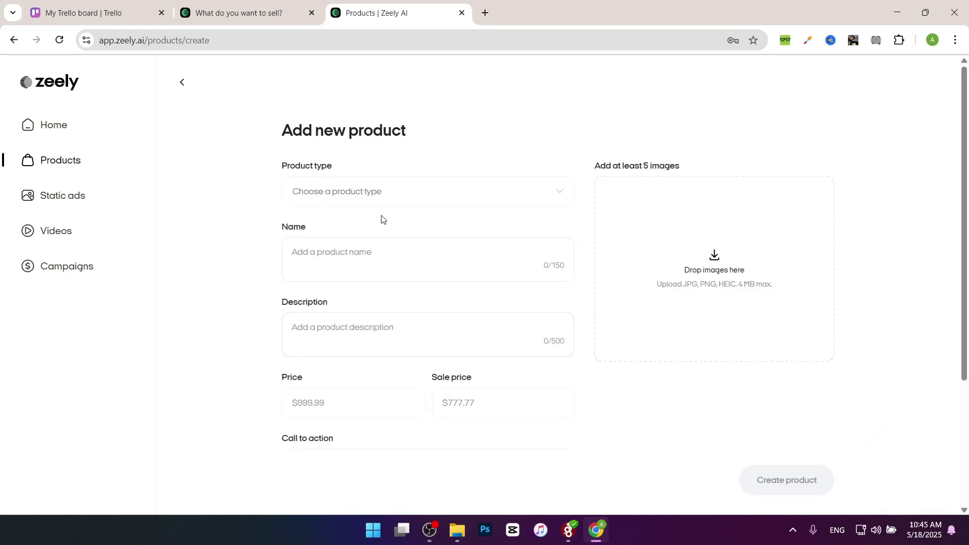
pyautogui.click(390, 194)
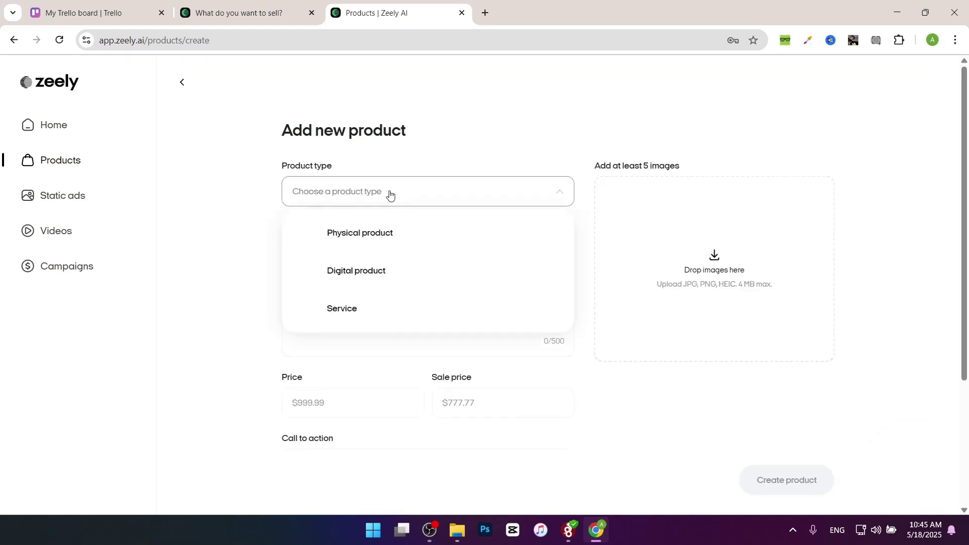
pyautogui.click(343, 230)
# Name the product LAMP, describe it as an aesthetic lamp, priced $87.00, sale $69.00.
pyautogui.click(354, 254)
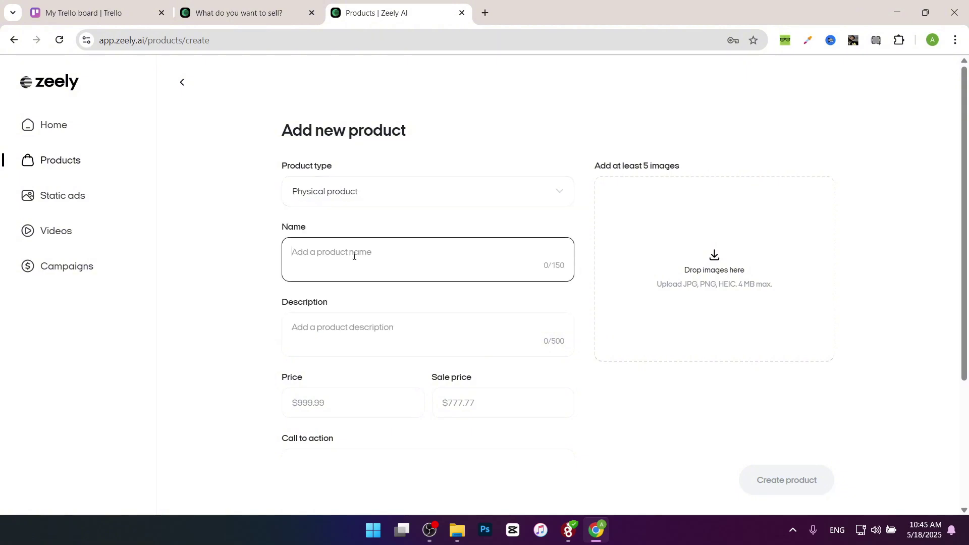
pyautogui.write('B')
pyautogui.press('BackSpace')
pyautogui.write('LAMP')
pyautogui.click(422, 339)
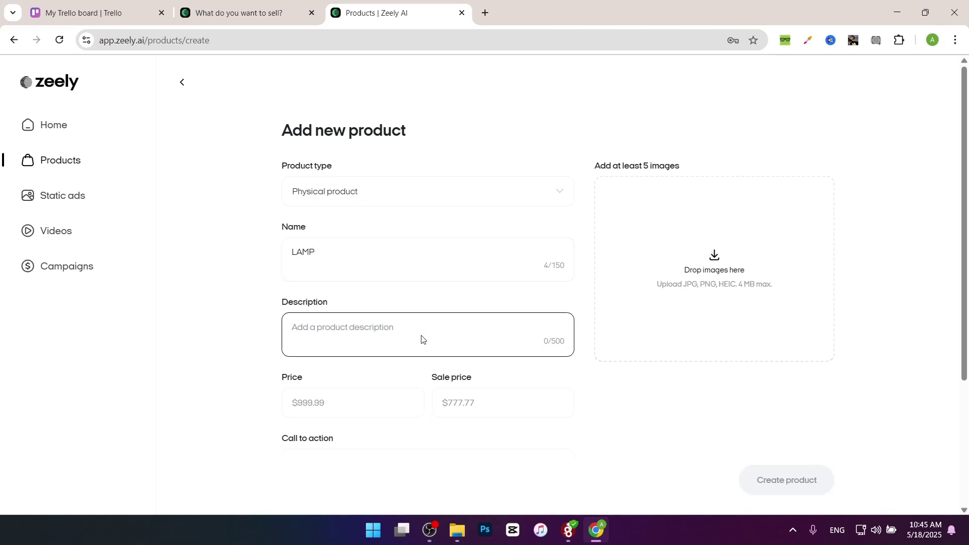
pyautogui.write('AN AESTHETIC LAMP')
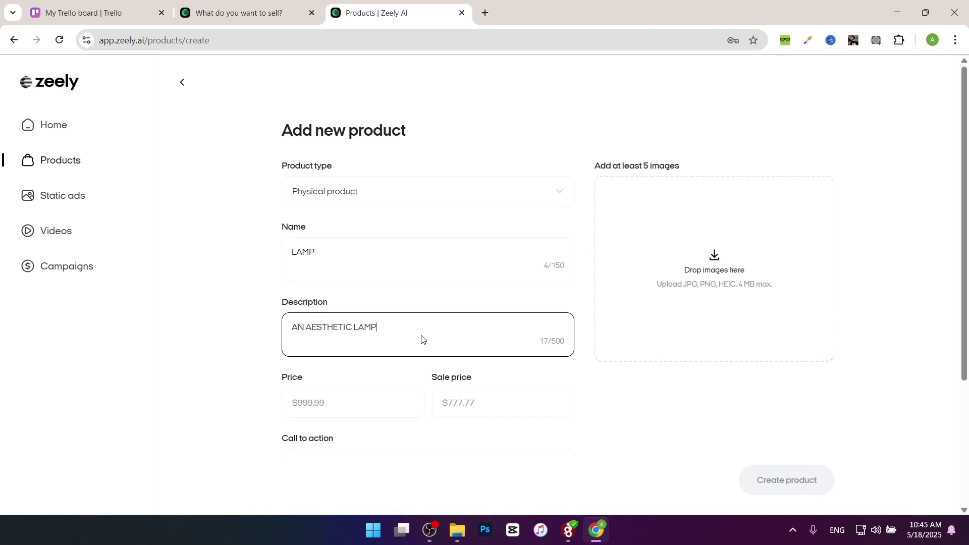
pyautogui.click(372, 412)
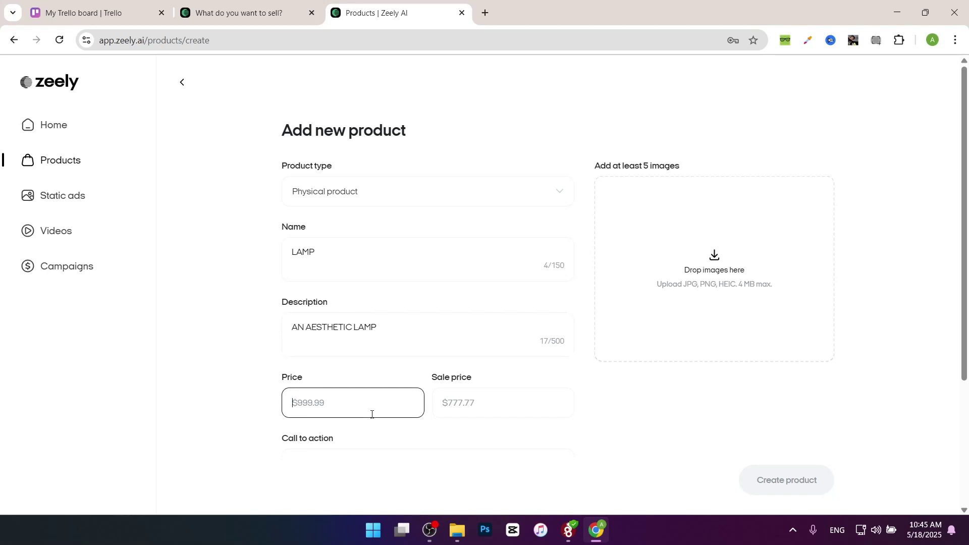
pyautogui.write('87')
pyautogui.click(500, 403)
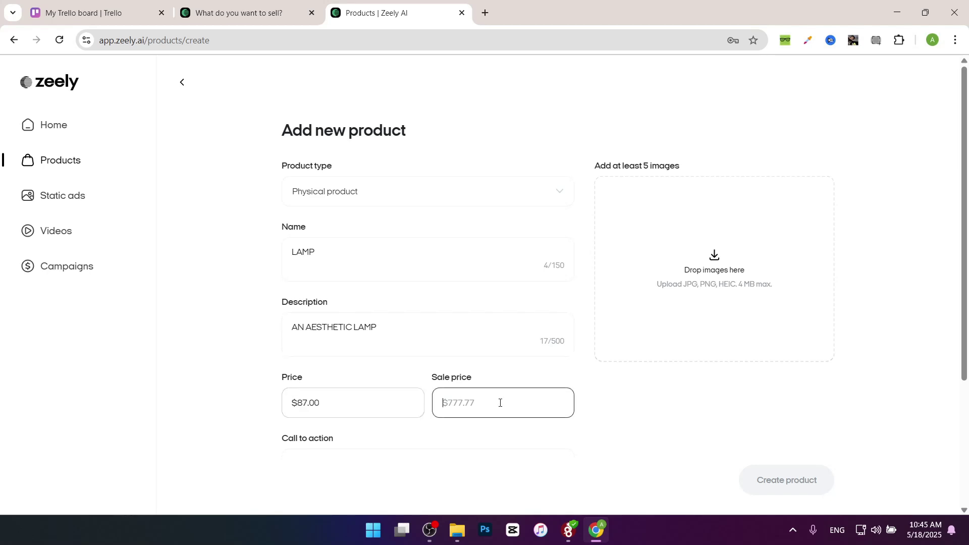
pyautogui.write('69')
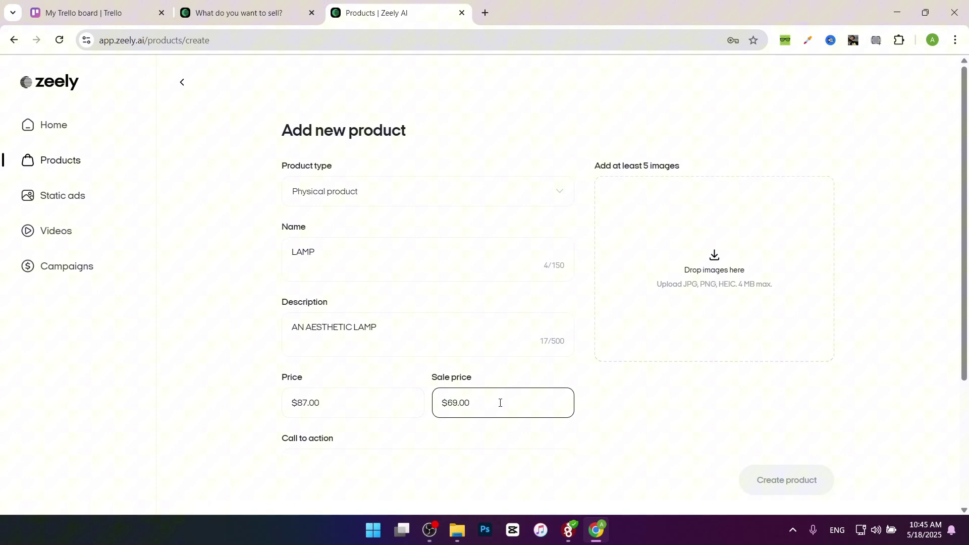
pyautogui.scroll(-2, 530, 379)
pyautogui.scroll(3, 644, 304)
# Upload the red-sticker-arrow image and set the call to action to Shop now.
pyautogui.click(698, 273)
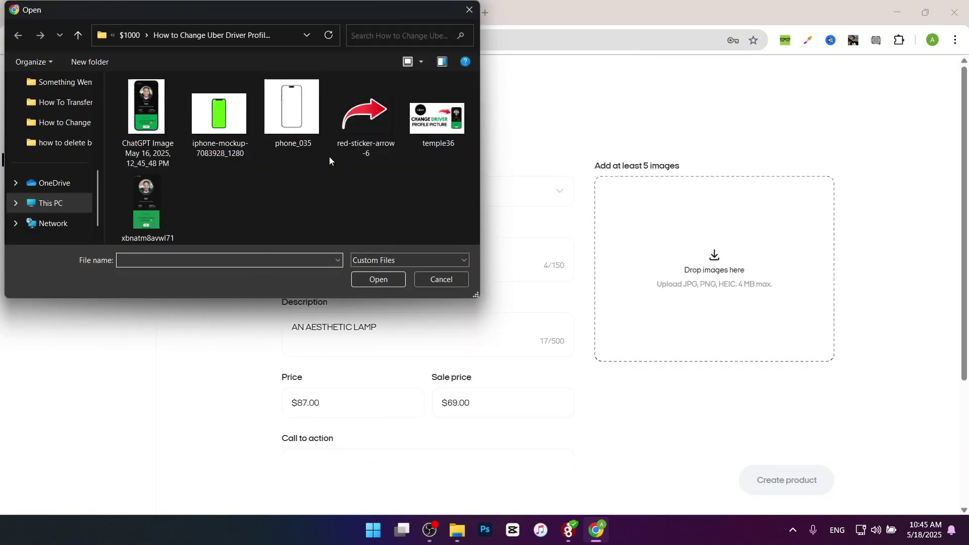
pyautogui.doubleClick(370, 122)
pyautogui.scroll(-1, 526, 358)
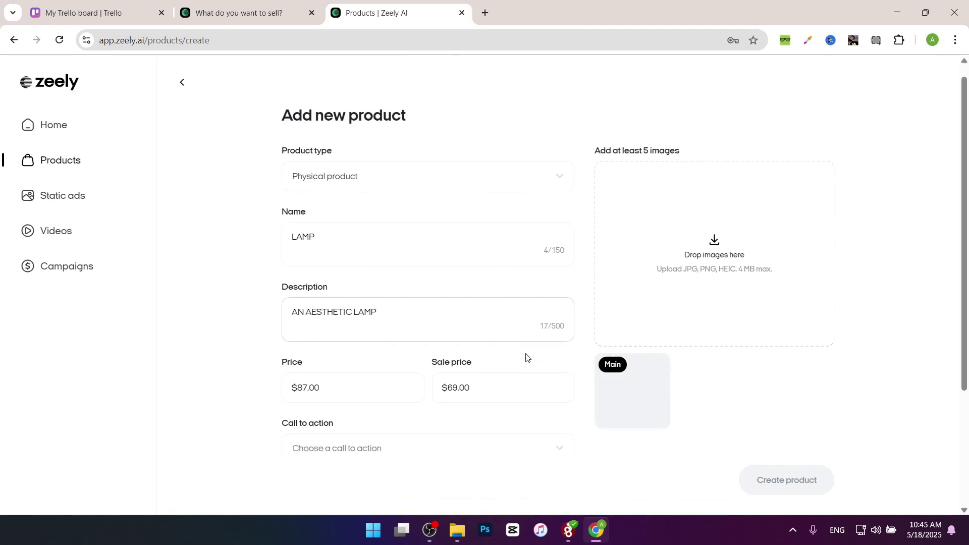
pyautogui.scroll(-2, 527, 358)
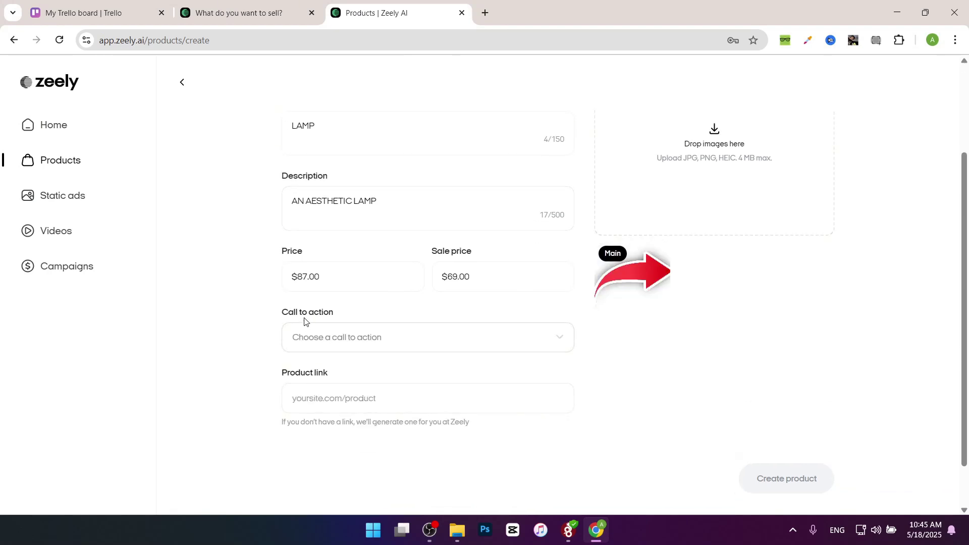
pyautogui.click(335, 343)
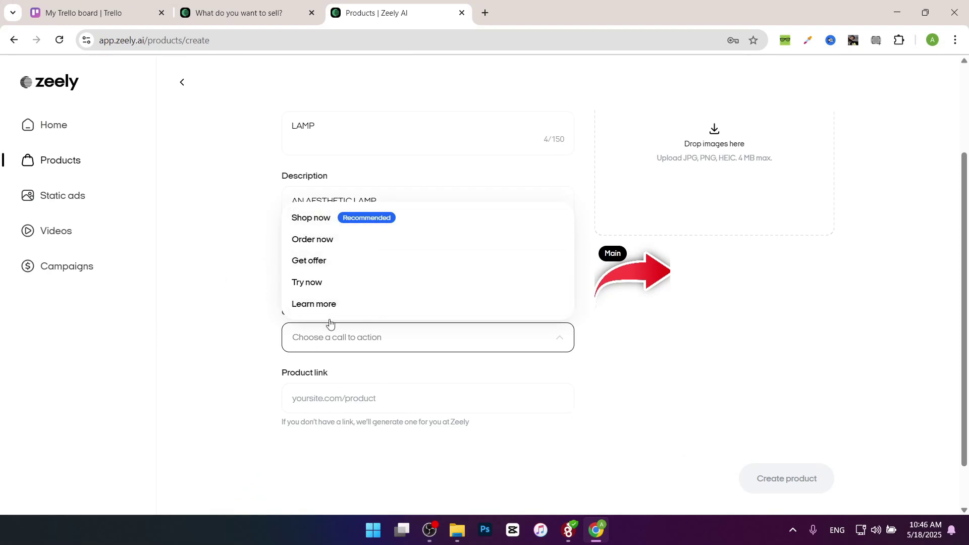
pyautogui.click(319, 218)
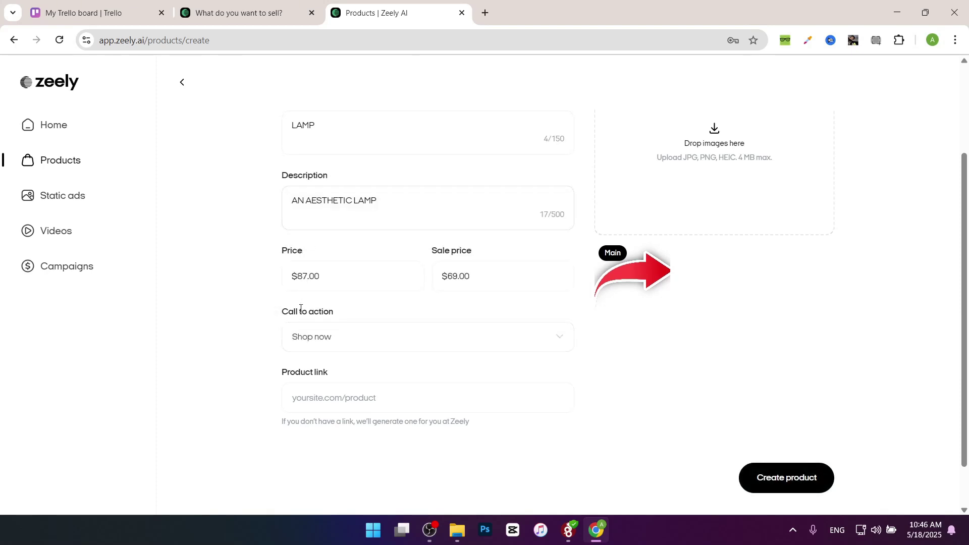
pyautogui.scroll(-1, 290, 310)
# Enter the product link, create the LAMP product, and open Static ads.
pyautogui.click(368, 343)
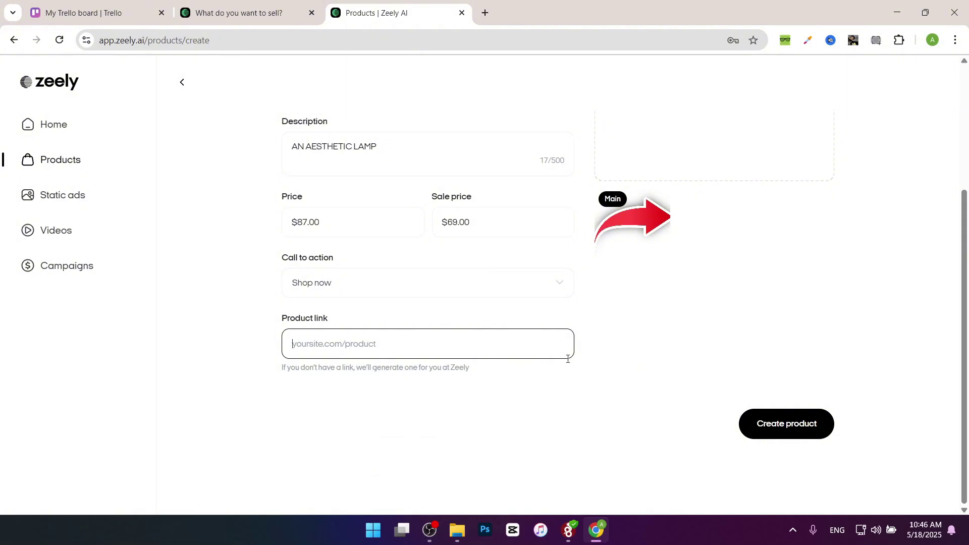
pyautogui.click(786, 423)
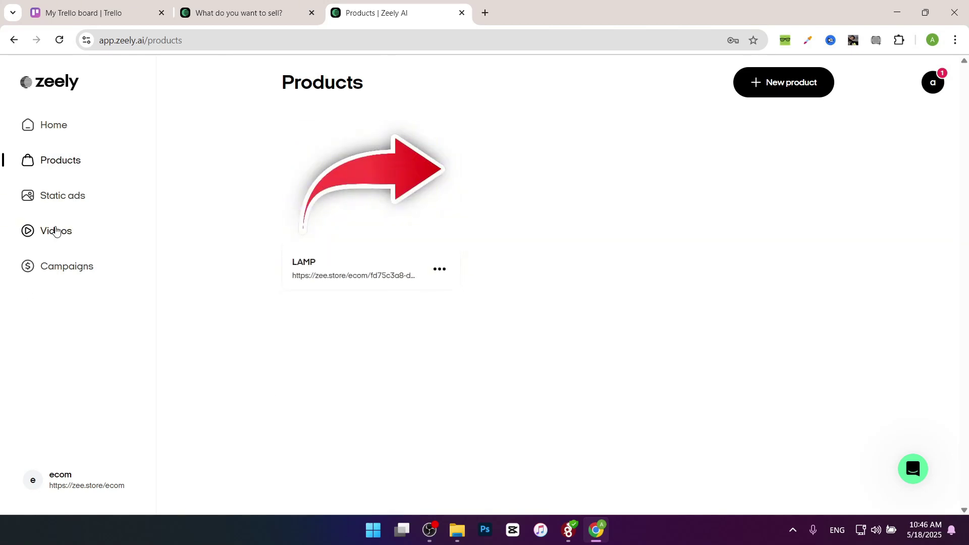
pyautogui.click(60, 196)
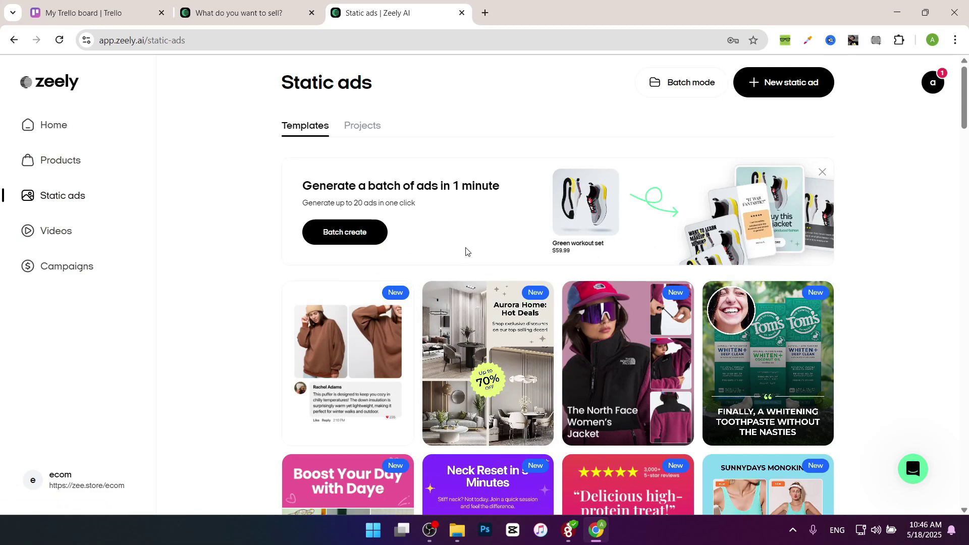
pyautogui.scroll(-2, 530, 258)
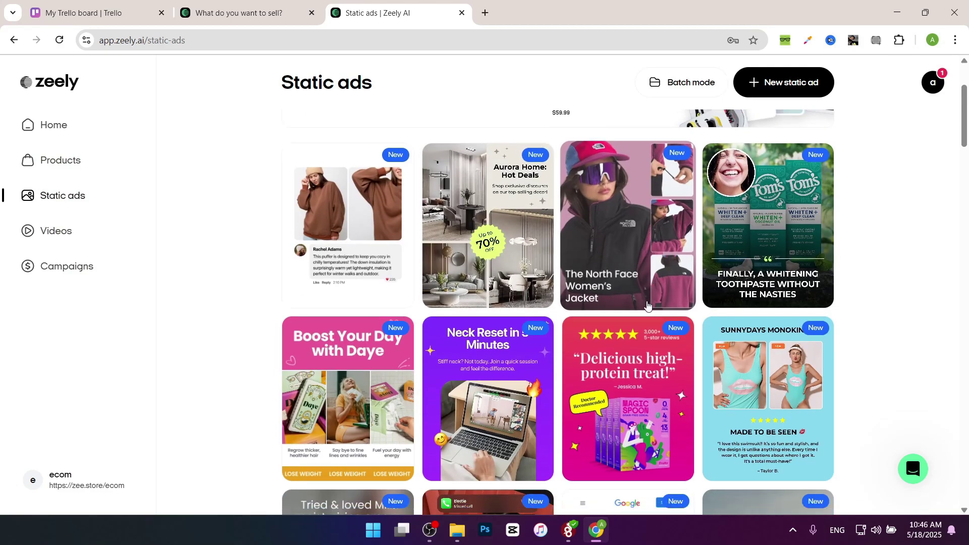
pyautogui.scroll(-1, 648, 306)
pyautogui.scroll(-1, 636, 333)
pyautogui.scroll(-3, 617, 373)
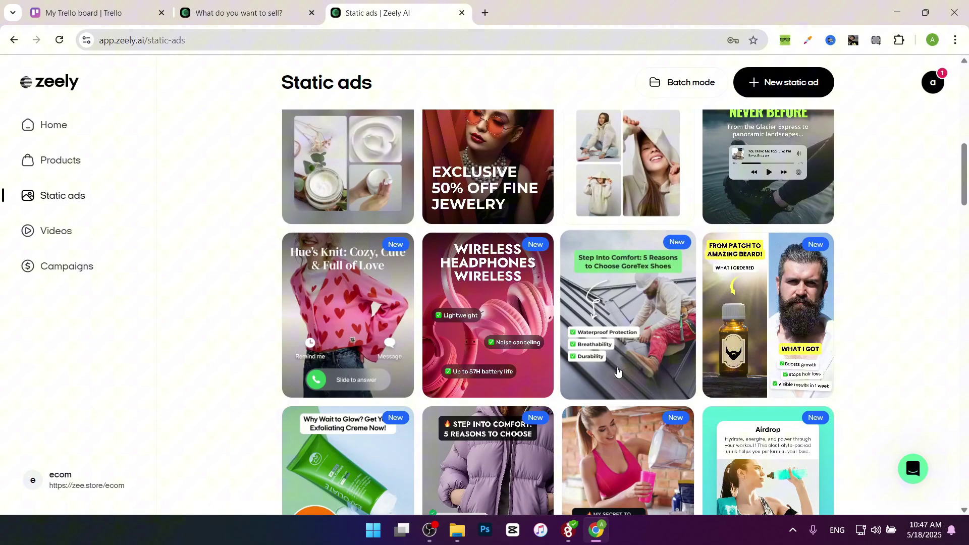
pyautogui.scroll(-1, 617, 370)
pyautogui.scroll(-1, 616, 358)
pyautogui.scroll(-3, 615, 353)
pyautogui.scroll(-1, 530, 338)
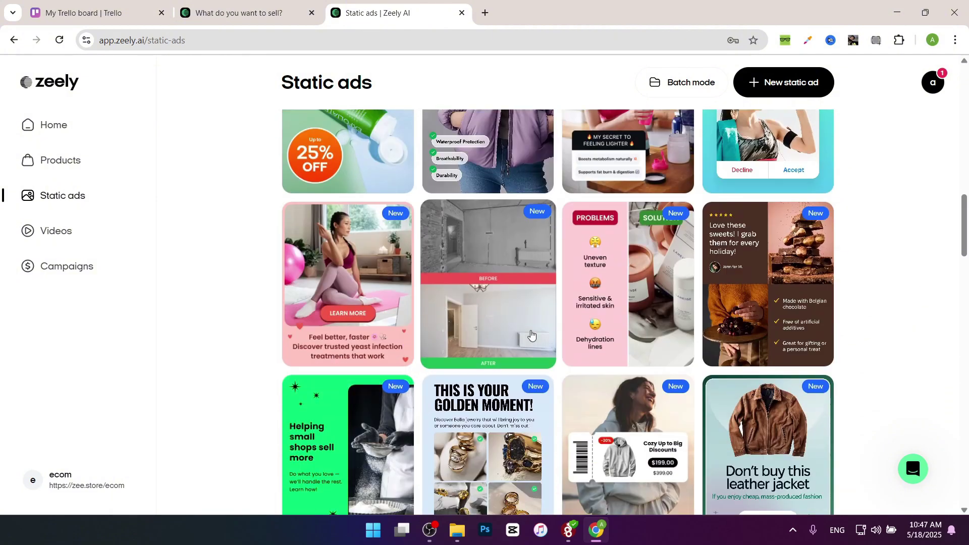
pyautogui.scroll(-1, 530, 337)
pyautogui.scroll(-2, 539, 366)
pyautogui.scroll(-2, 751, 392)
pyautogui.scroll(-2, 757, 397)
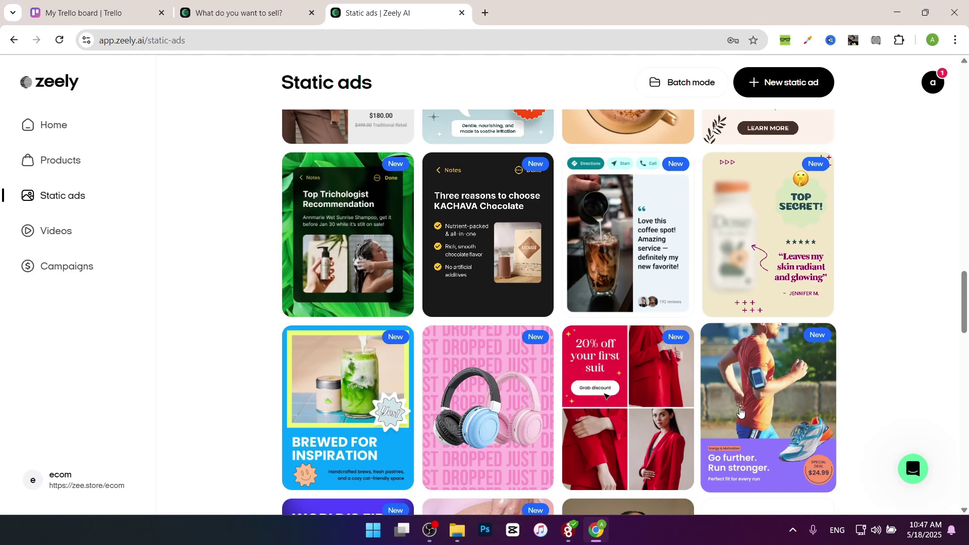
pyautogui.scroll(-3, 769, 402)
pyautogui.scroll(-3, 786, 397)
pyautogui.scroll(-1, 786, 397)
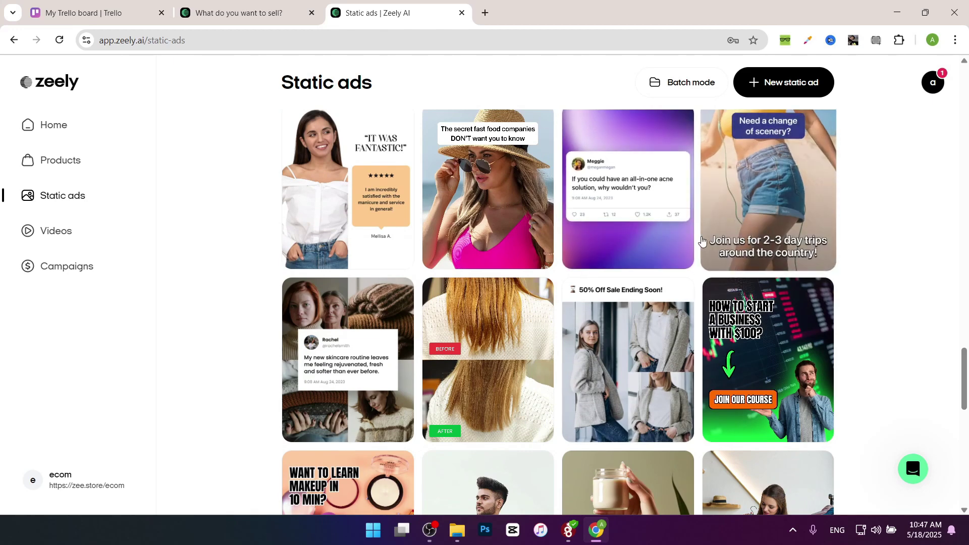
pyautogui.scroll(-1, 731, 349)
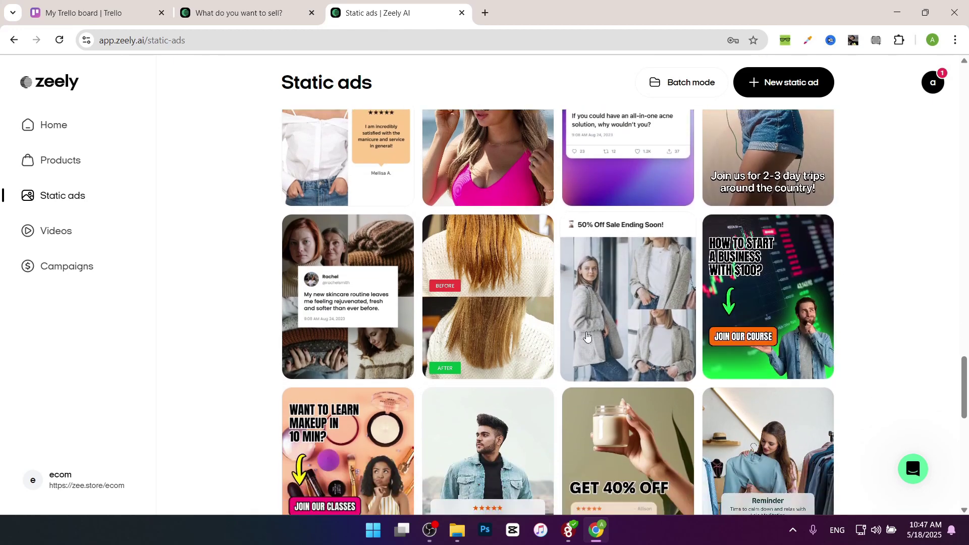
pyautogui.scroll(2, 586, 336)
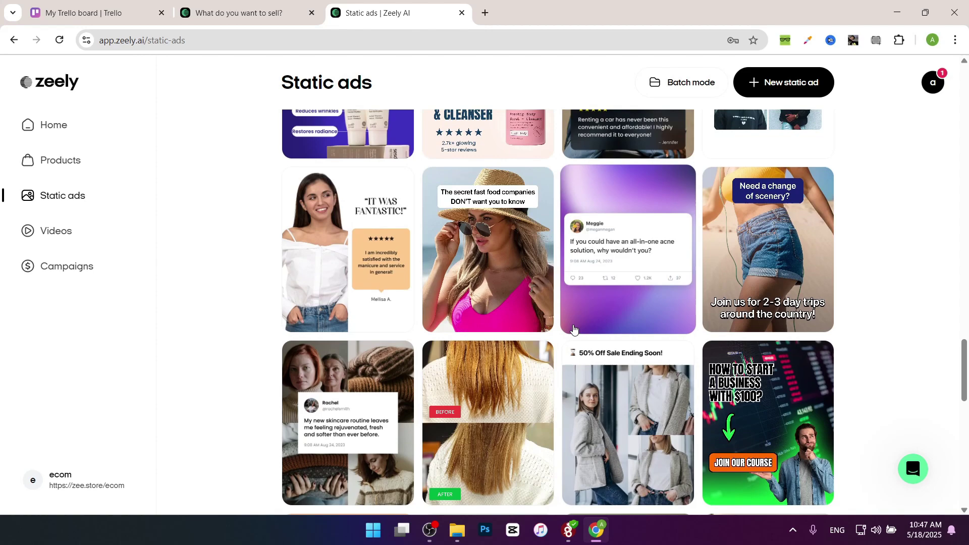
pyautogui.scroll(3, 530, 266)
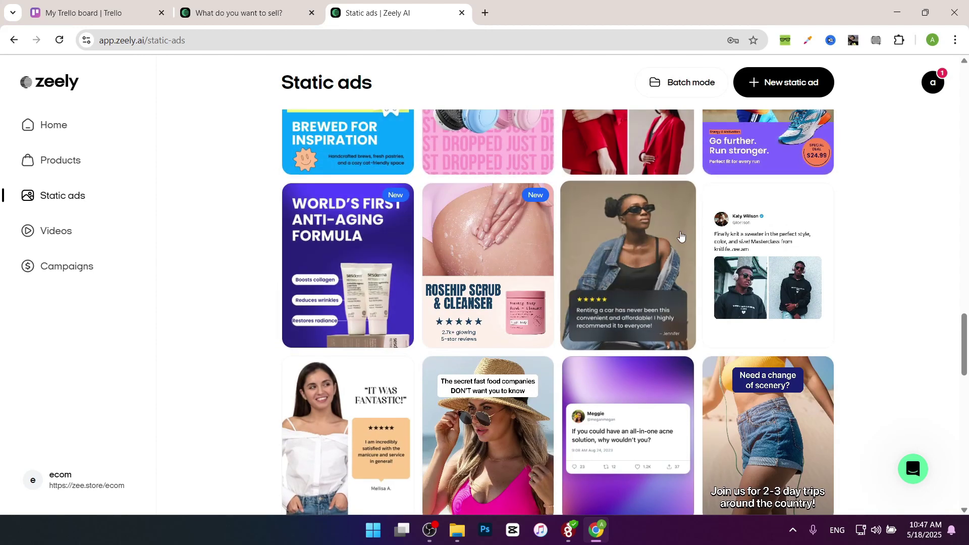
pyautogui.moveTo(963, 345)
pyautogui.mouseDown()
pyautogui.moveTo(967, 139)
pyautogui.moveTo(967, 473)
pyautogui.mouseUp()
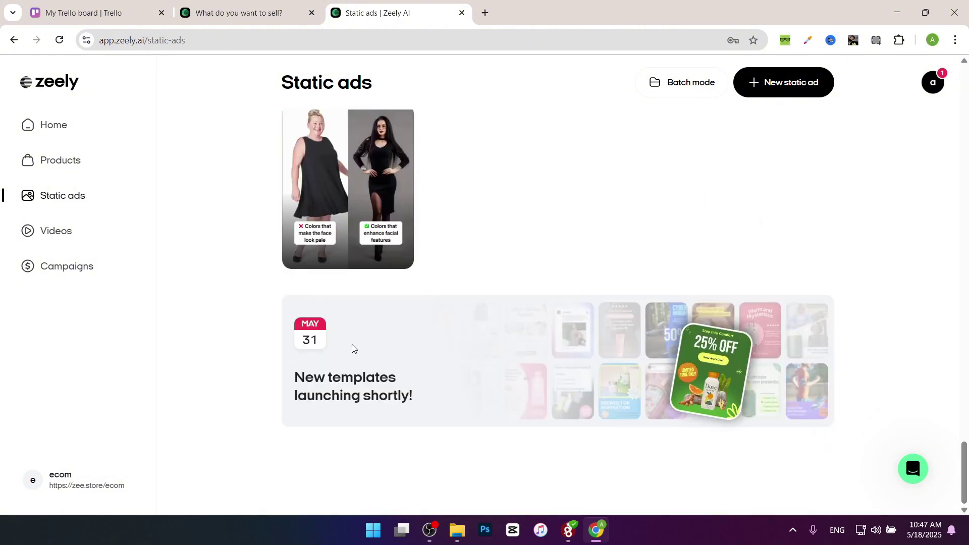
pyautogui.scroll(2, 454, 303)
pyautogui.scroll(-2, 455, 363)
# Select the upcoming-templates notice at the bottom of the library, then go to Videos.
pyautogui.tripleClick(293, 401)
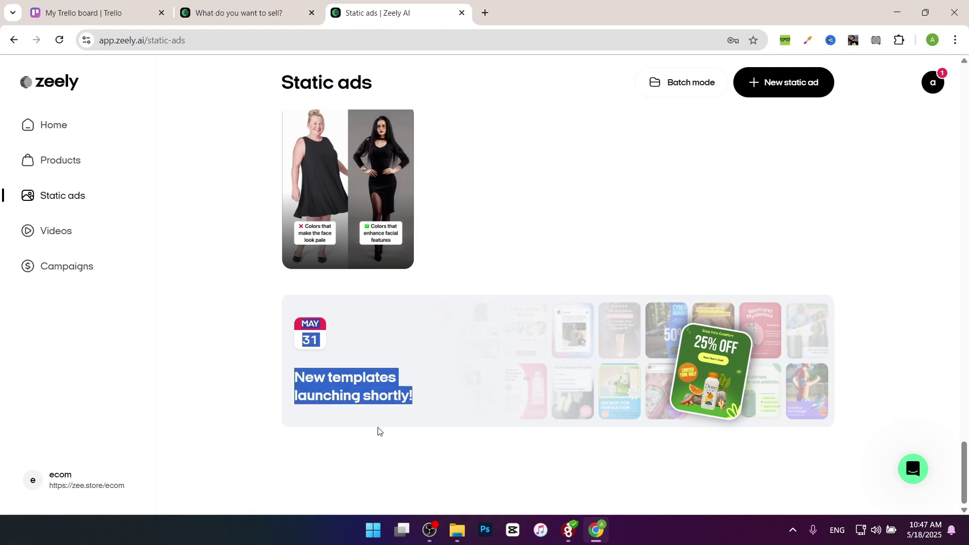
pyautogui.click(31, 261)
pyautogui.click(47, 234)
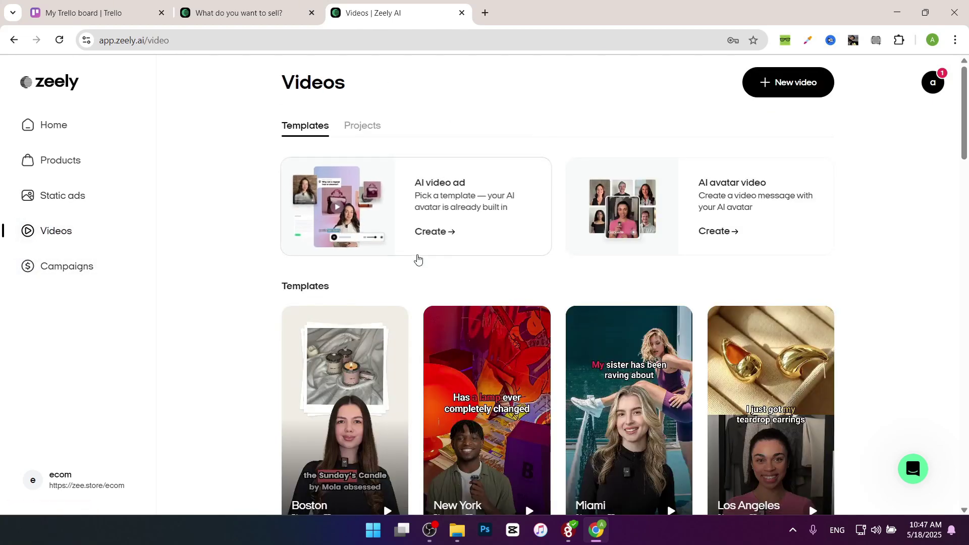
pyautogui.scroll(-2, 421, 290)
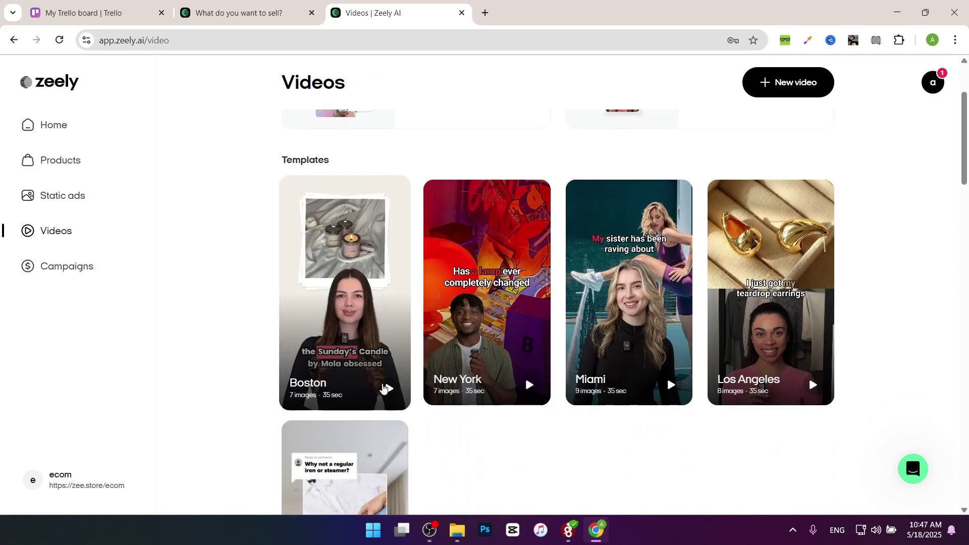
pyautogui.scroll(-3, 425, 379)
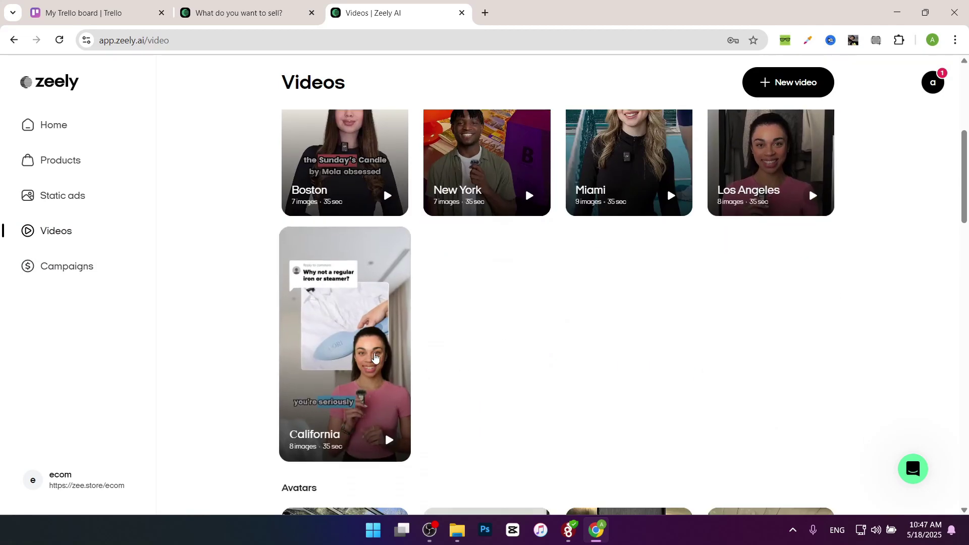
pyautogui.scroll(1, 524, 411)
pyautogui.scroll(-1, 515, 317)
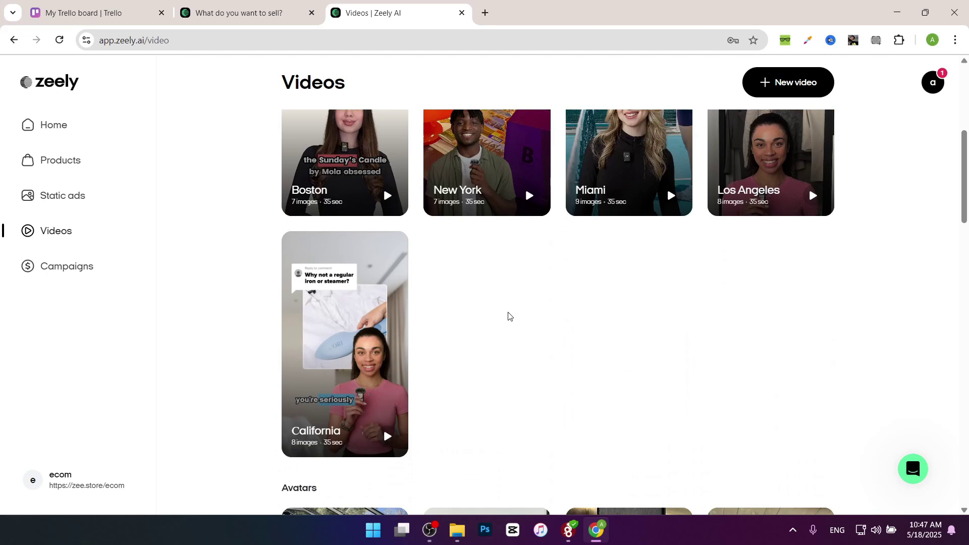
pyautogui.scroll(-3, 452, 327)
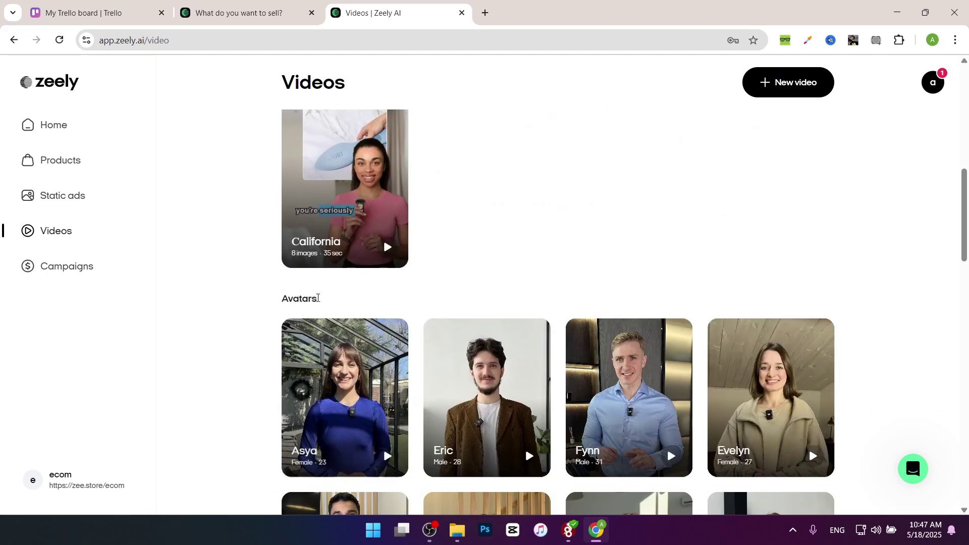
pyautogui.scroll(-1, 530, 318)
pyautogui.scroll(-2, 757, 296)
# Play Evelyn's avatar video preview, then close it.
pyautogui.click(832, 284)
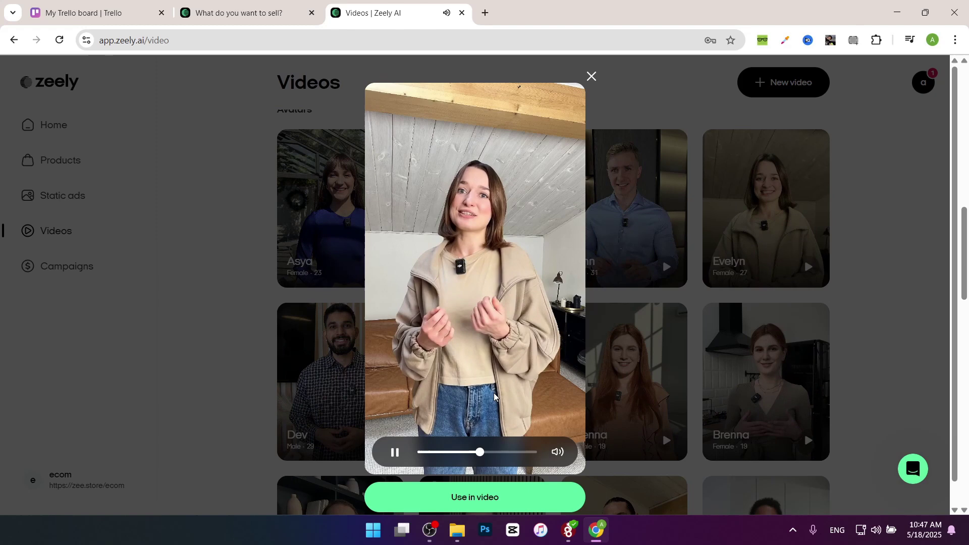
pyautogui.click(590, 79)
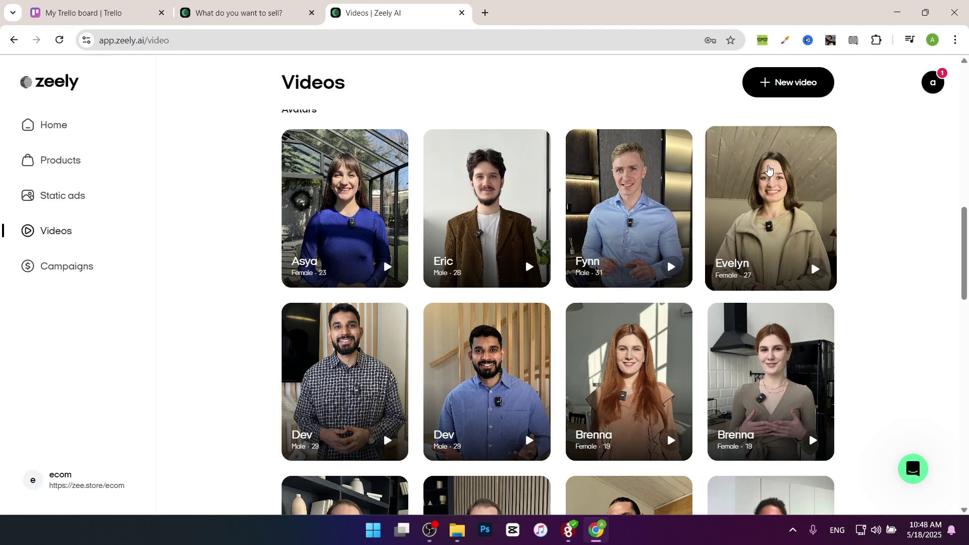
pyautogui.click(88, 270)
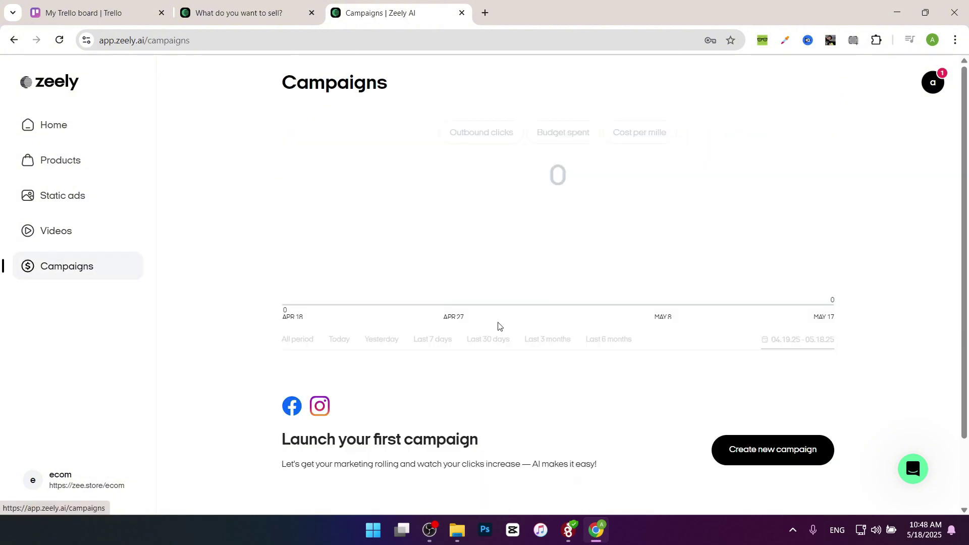
pyautogui.scroll(-1, 677, 346)
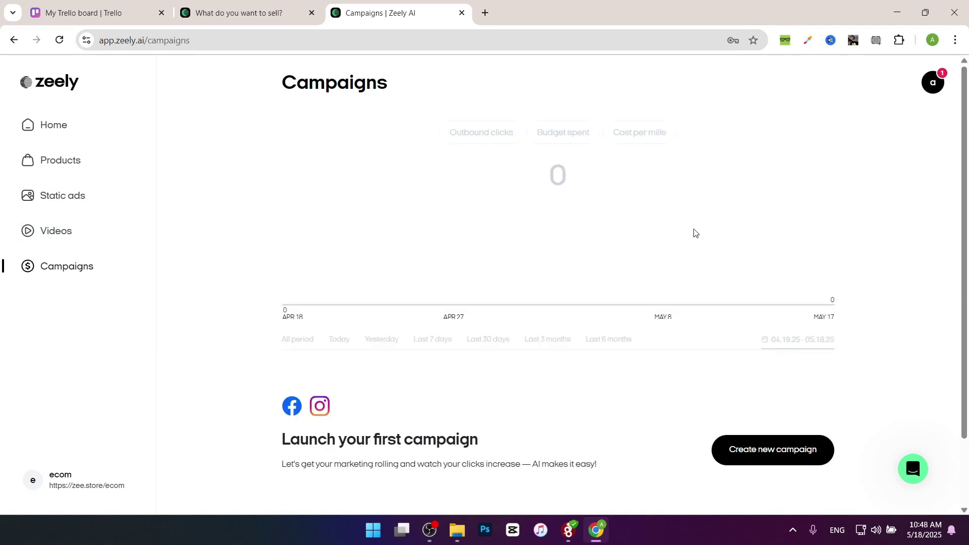
pyautogui.click(935, 94)
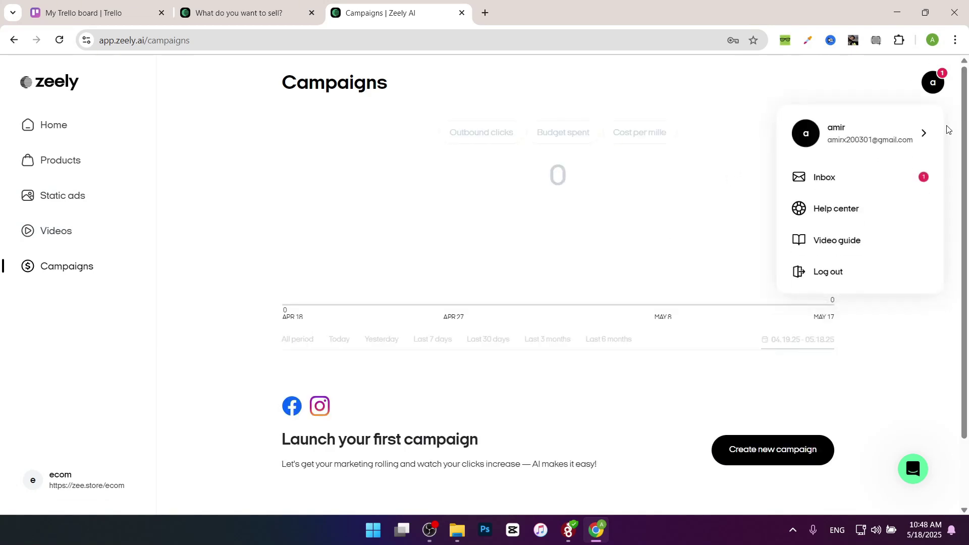
pyautogui.click(842, 250)
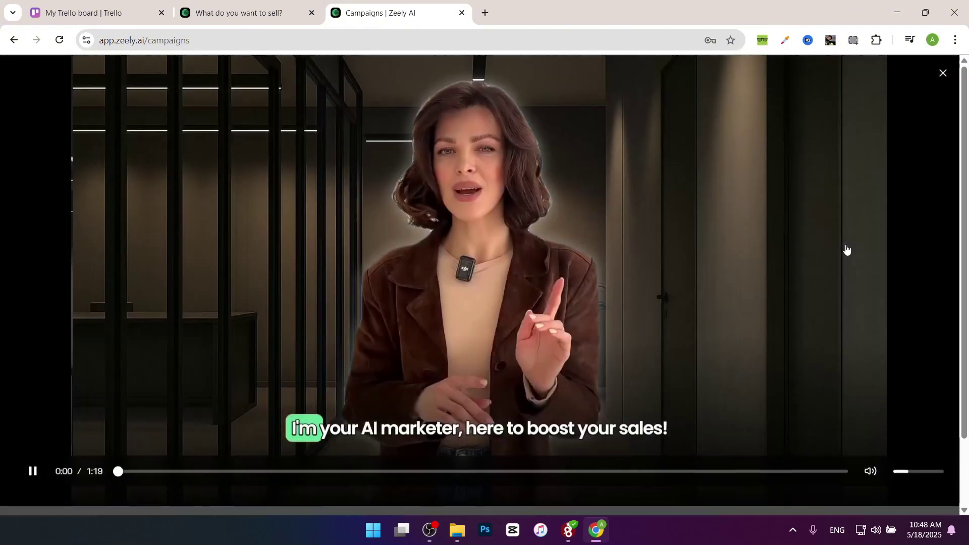
pyautogui.click(32, 484)
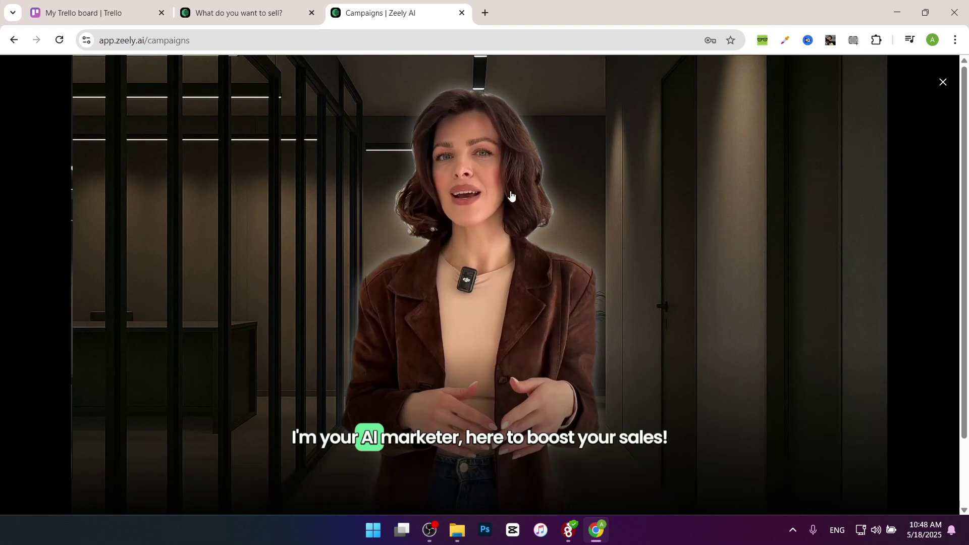
pyautogui.click(945, 85)
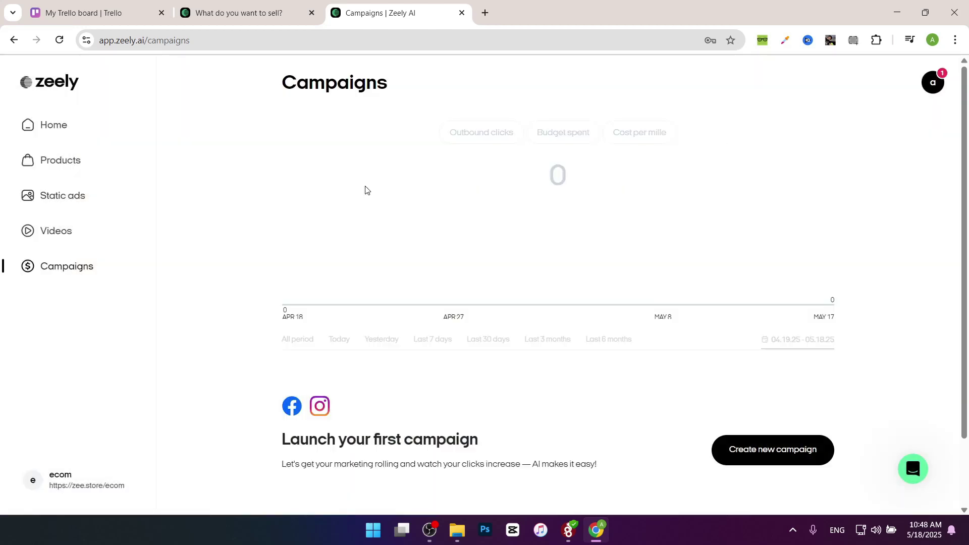